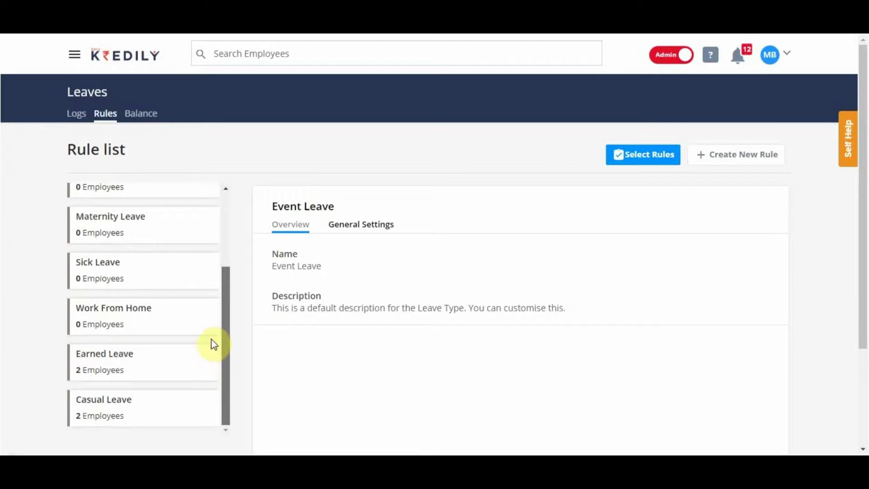
Review the overviews of the ON Duty, Paternity and Maternity Leave rules in the rule list
{"action": "left_click_drag", "start_coordinate": [224, 346], "coordinate": [239, 208]}
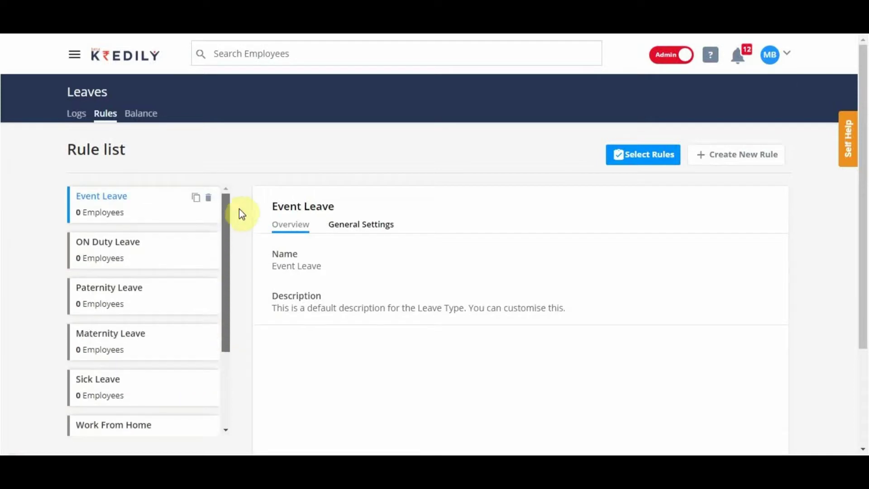
{"action": "left_click", "coordinate": [136, 260]}
{"action": "left_click", "coordinate": [128, 297]}
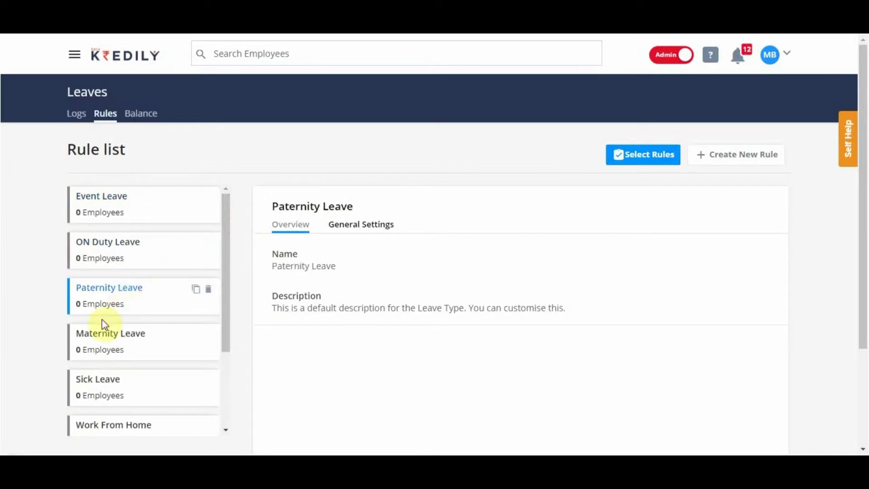
{"action": "left_click", "coordinate": [96, 342]}
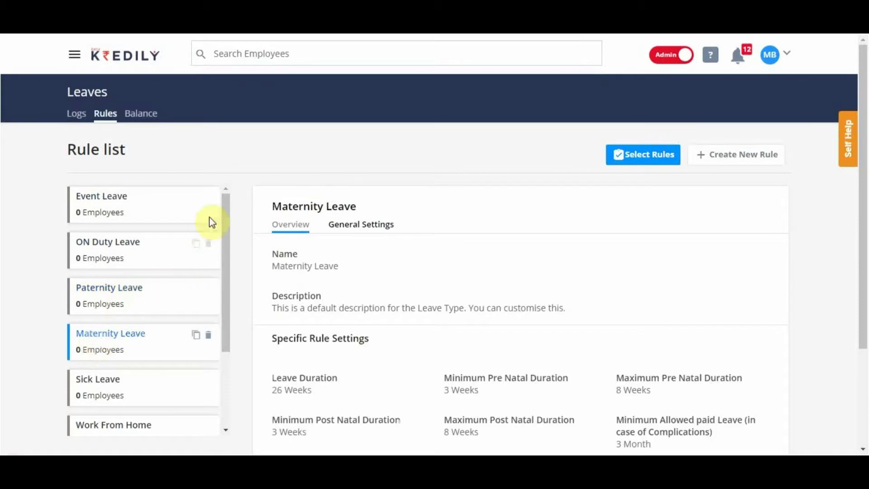
{"action": "left_click_drag", "start_coordinate": [226, 206], "coordinate": [225, 316]}
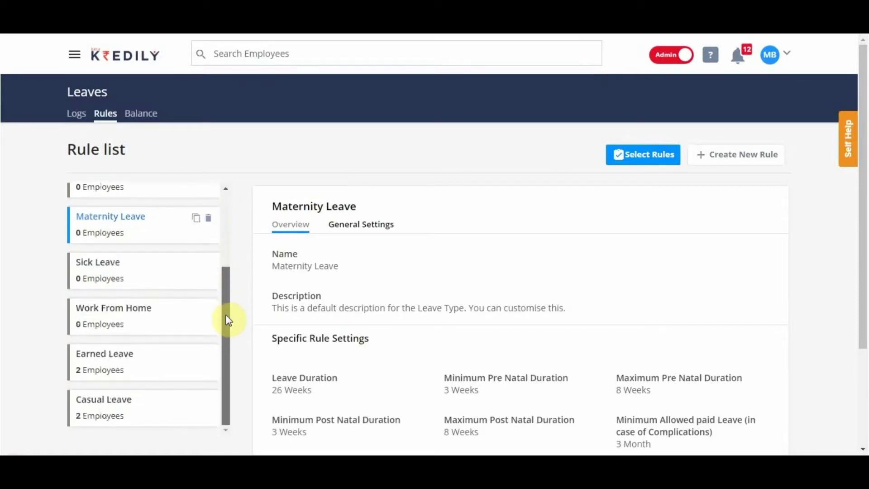
Edit the leaves count in Casual Leave's general settings, setting Leaves Allowed in a Year to 12
{"action": "left_click", "coordinate": [91, 409]}
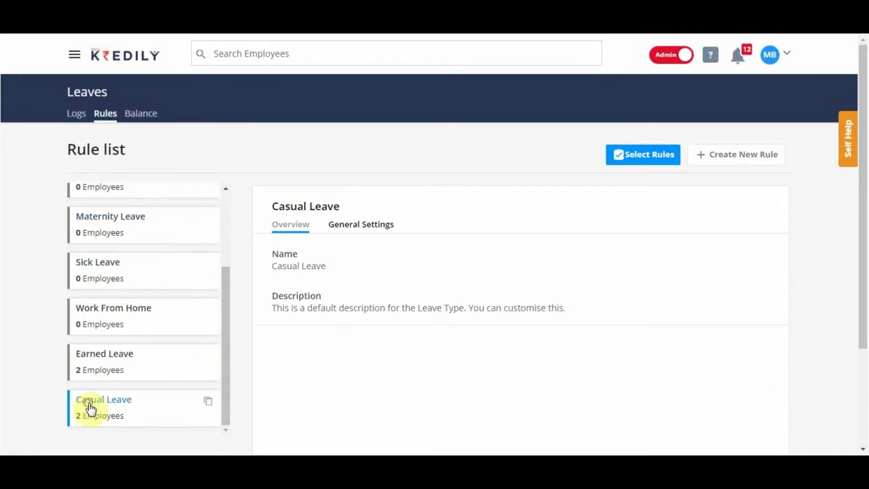
{"action": "left_click", "coordinate": [359, 229]}
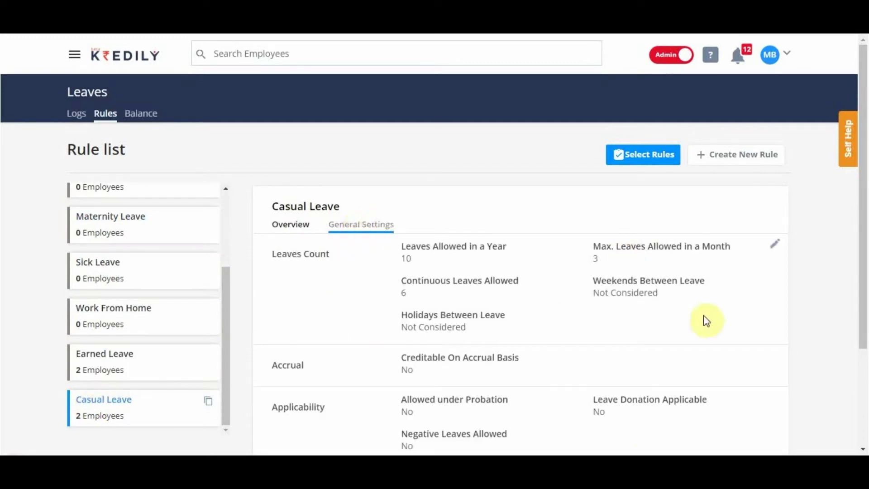
{"action": "left_click", "coordinate": [779, 243]}
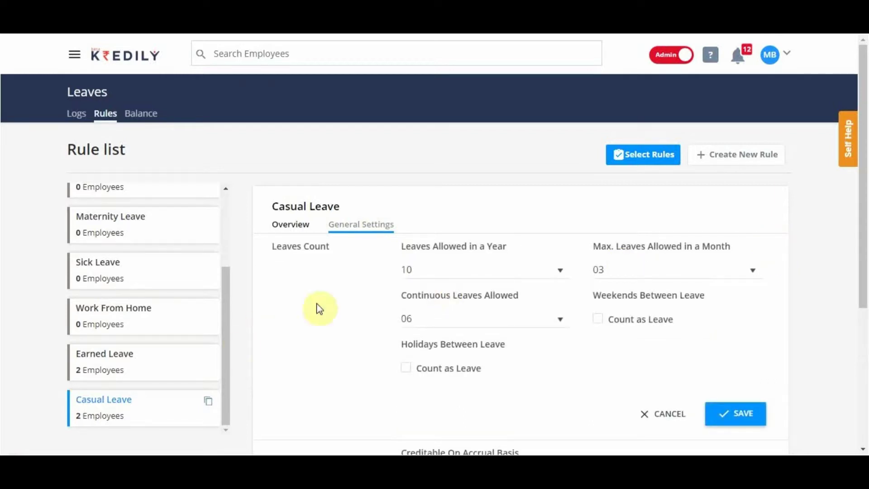
{"action": "left_click", "coordinate": [458, 267]}
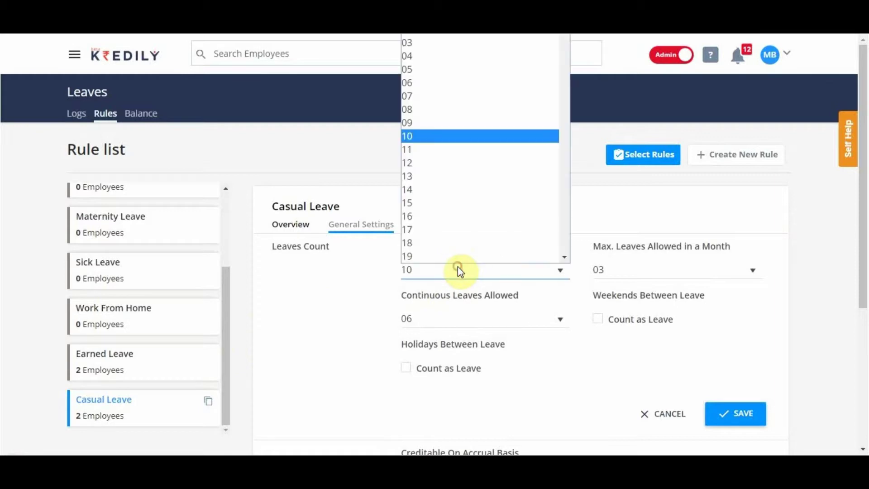
{"action": "left_click", "coordinate": [441, 164]}
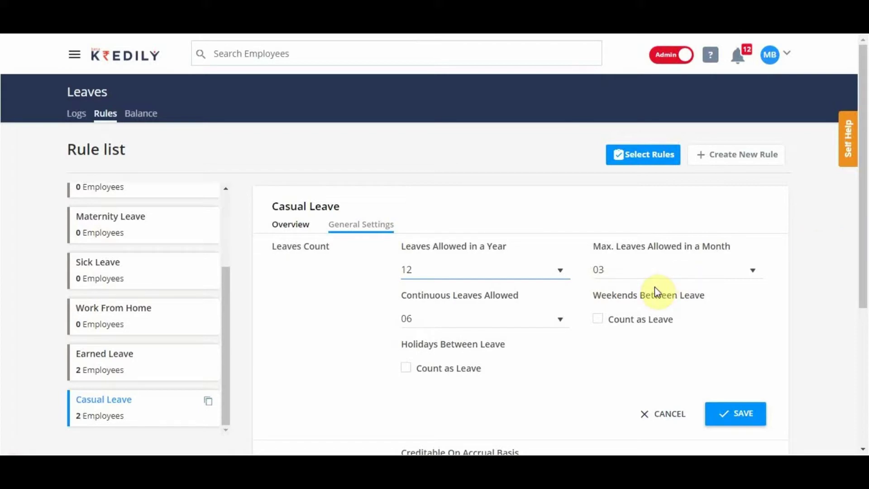
Set Max. Leaves Allowed in a Month to 03 and Continuous Leaves Allowed to 07 for Casual Leave
{"action": "scroll", "coordinate": [656, 291], "scroll_direction": "down", "scroll_amount": 2}
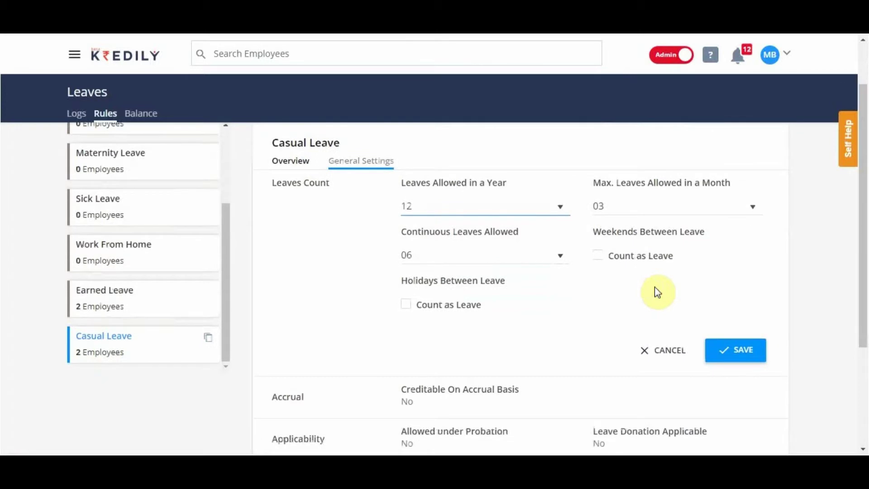
{"action": "left_click", "coordinate": [652, 210]}
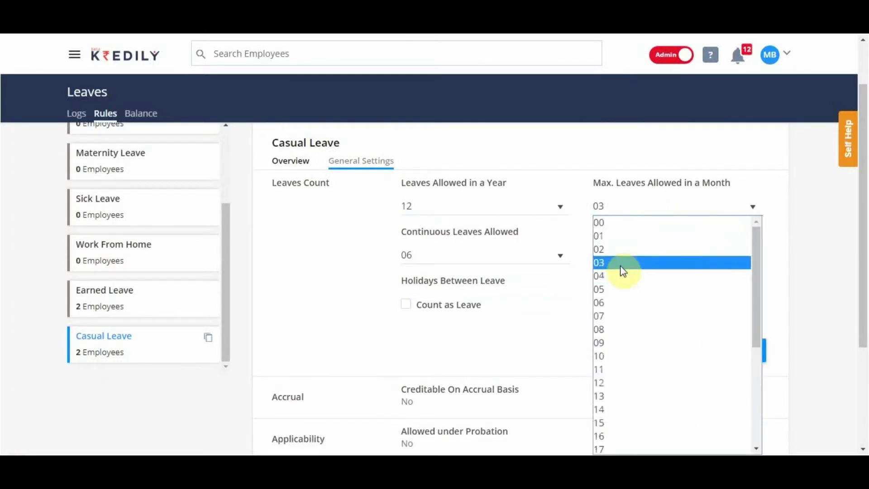
{"action": "left_click", "coordinate": [622, 266]}
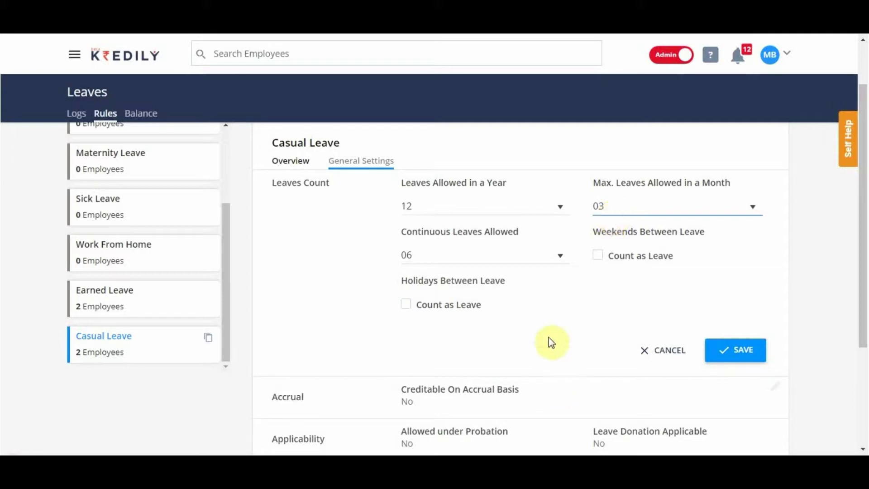
{"action": "left_click", "coordinate": [540, 258]}
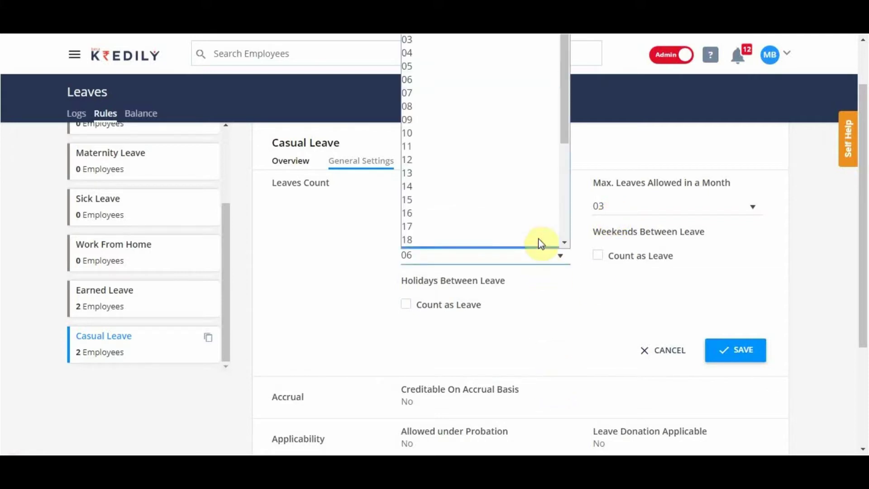
{"action": "left_click", "coordinate": [528, 86]}
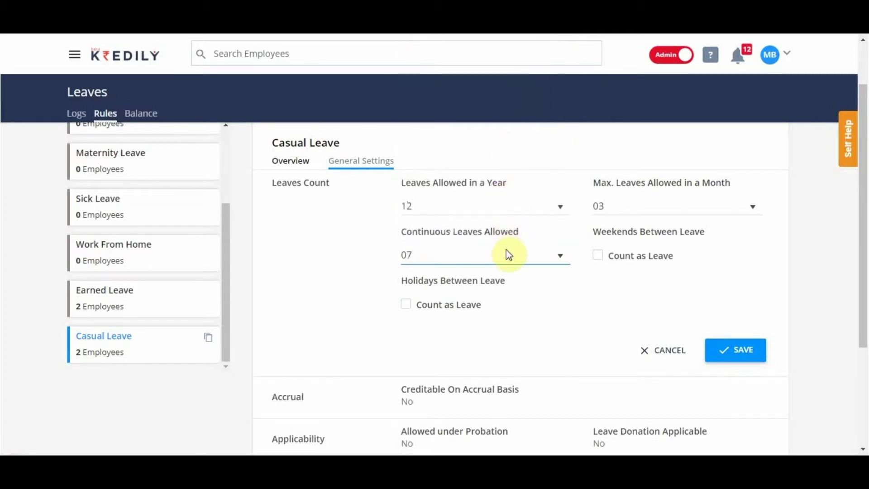
{"action": "left_click", "coordinate": [737, 351]}
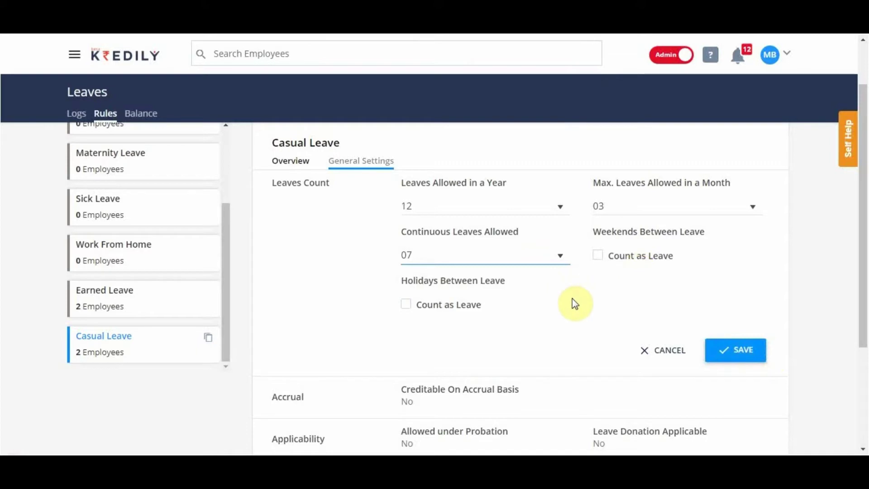
Count weekends between leave as leave, keep holidays excluded, and save the Casual Leave count settings
{"action": "scroll", "coordinate": [574, 303], "scroll_direction": "down", "scroll_amount": 2}
{"action": "scroll", "coordinate": [575, 302], "scroll_direction": "up", "scroll_amount": 3}
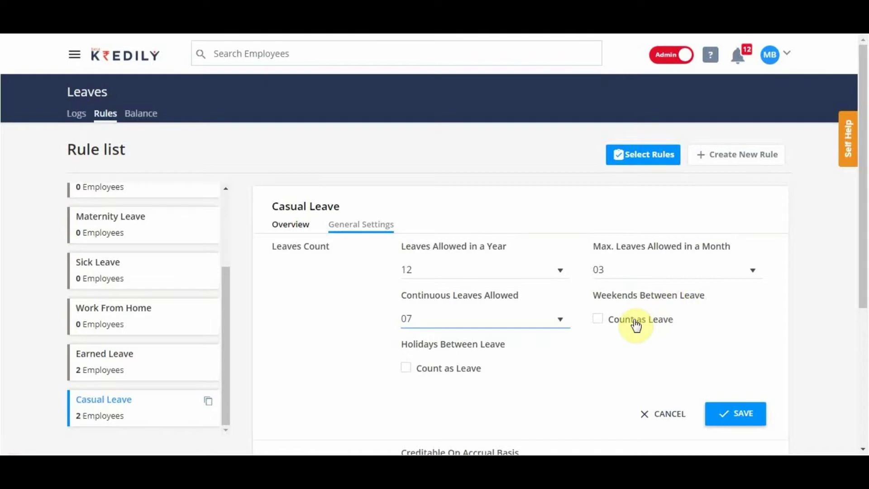
{"action": "left_click", "coordinate": [636, 324]}
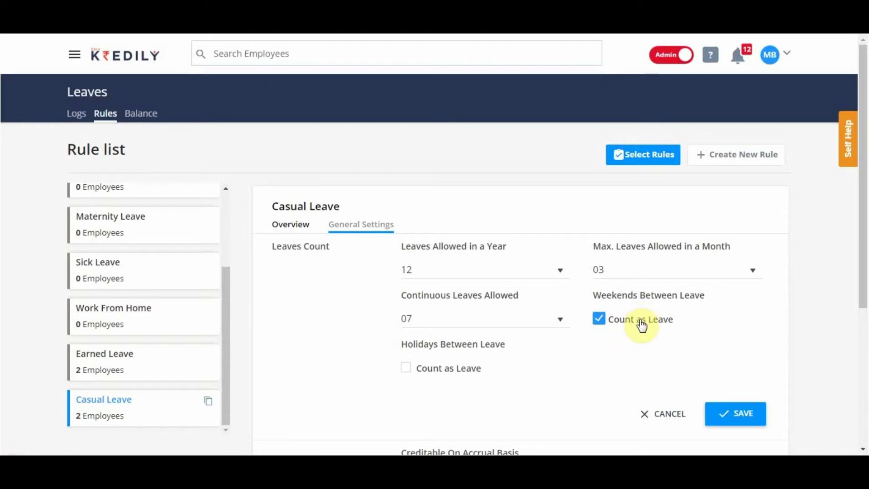
{"action": "left_click", "coordinate": [471, 374]}
{"action": "left_click", "coordinate": [472, 375]}
{"action": "left_click", "coordinate": [755, 415]}
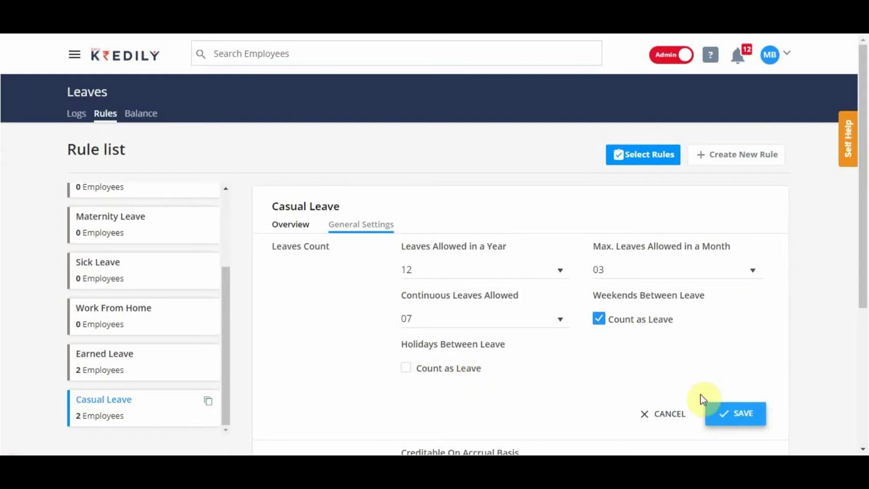
{"action": "left_click", "coordinate": [721, 413]}
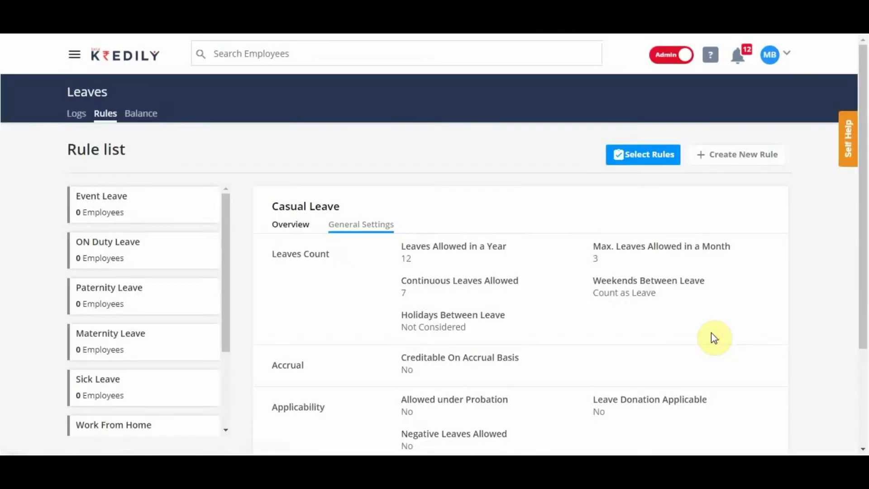
Make Casual Leave creditable on accrual basis with the accrual period set to End, and save the accrual settings
{"action": "scroll", "coordinate": [711, 333], "scroll_direction": "down", "scroll_amount": 1}
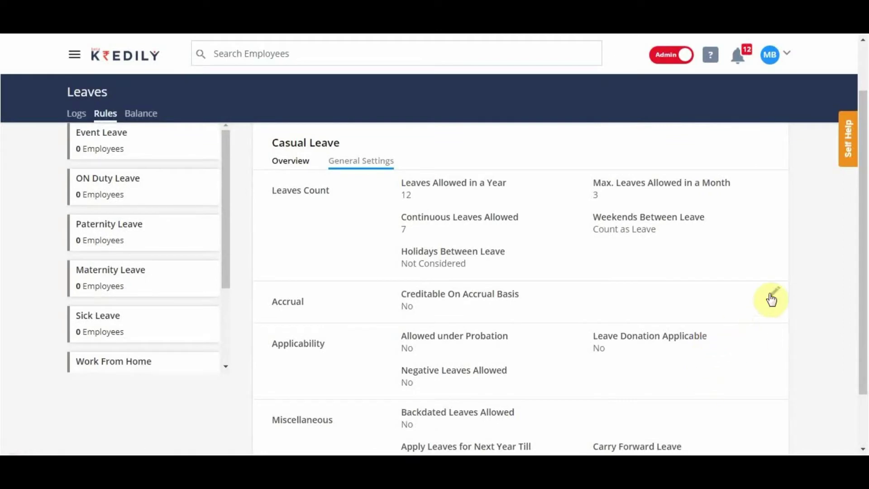
{"action": "left_click", "coordinate": [774, 294]}
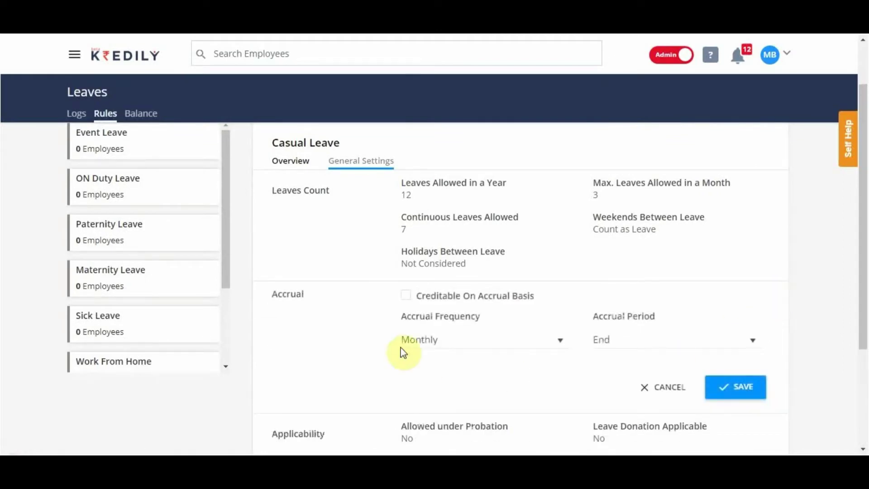
{"action": "left_click", "coordinate": [410, 297]}
{"action": "left_click", "coordinate": [611, 340]}
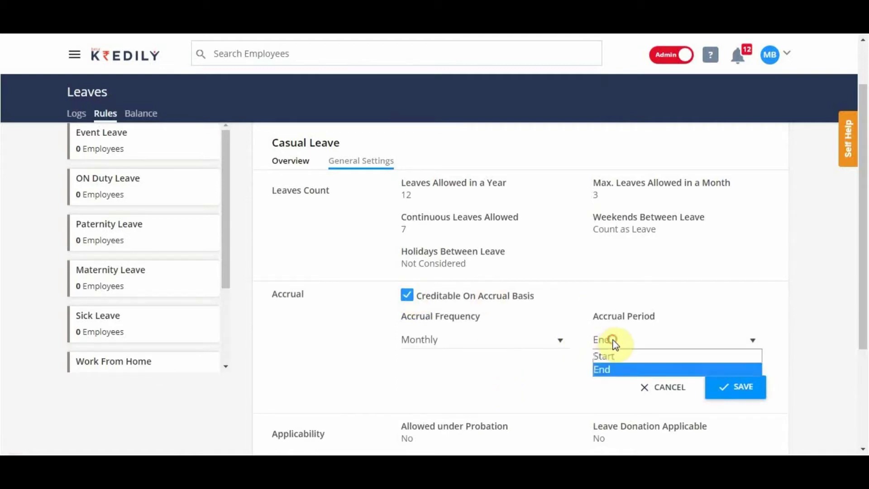
{"action": "left_click", "coordinate": [615, 371]}
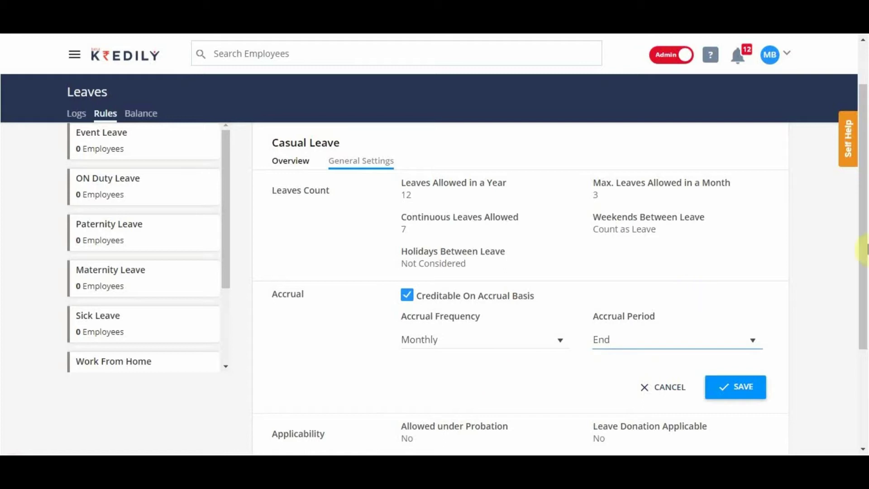
{"action": "left_click_drag", "start_coordinate": [862, 266], "coordinate": [864, 277]}
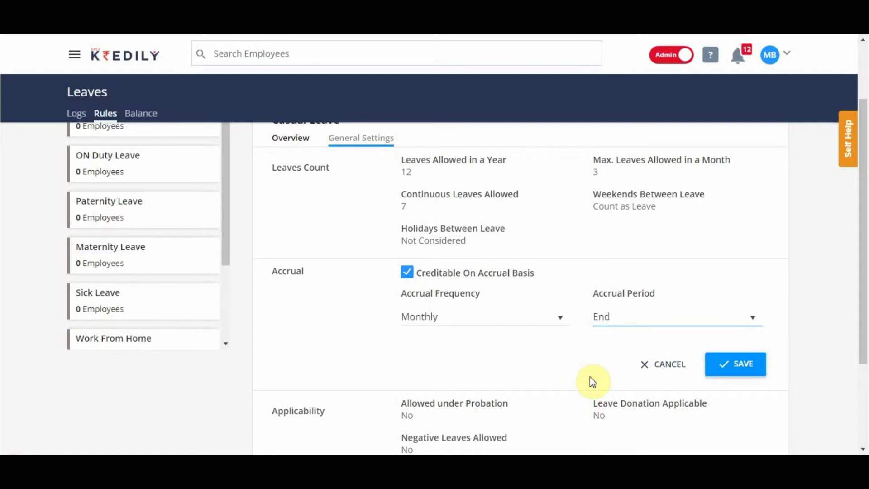
{"action": "left_click", "coordinate": [724, 365]}
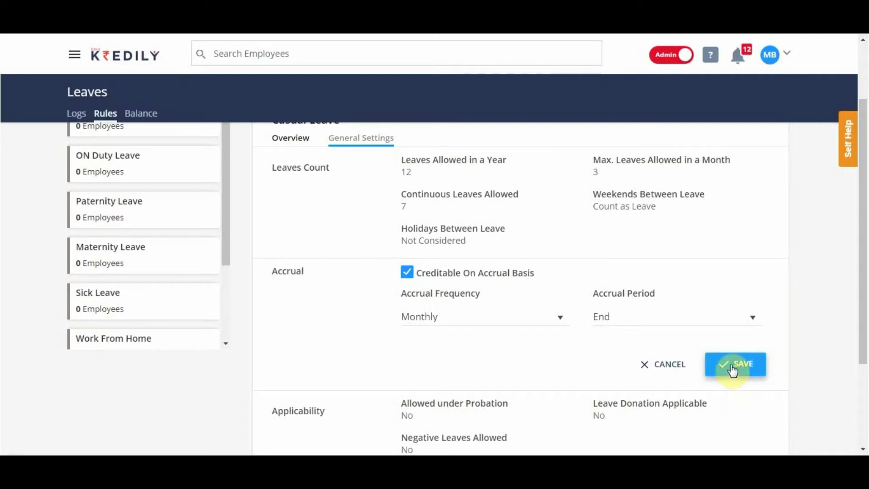
{"action": "left_click", "coordinate": [730, 365]}
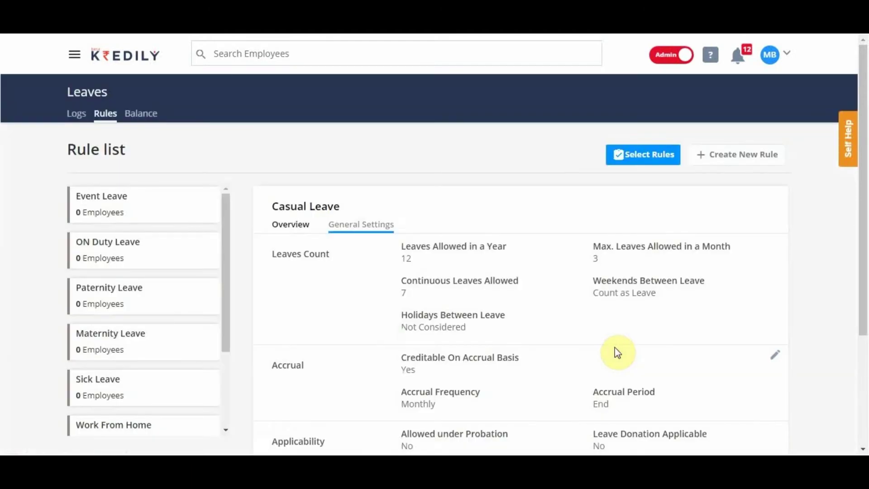
Enable Allowed under Probation and Leave Donation in Casual Leave's applicability settings
{"action": "left_click_drag", "start_coordinate": [865, 181], "coordinate": [865, 274]}
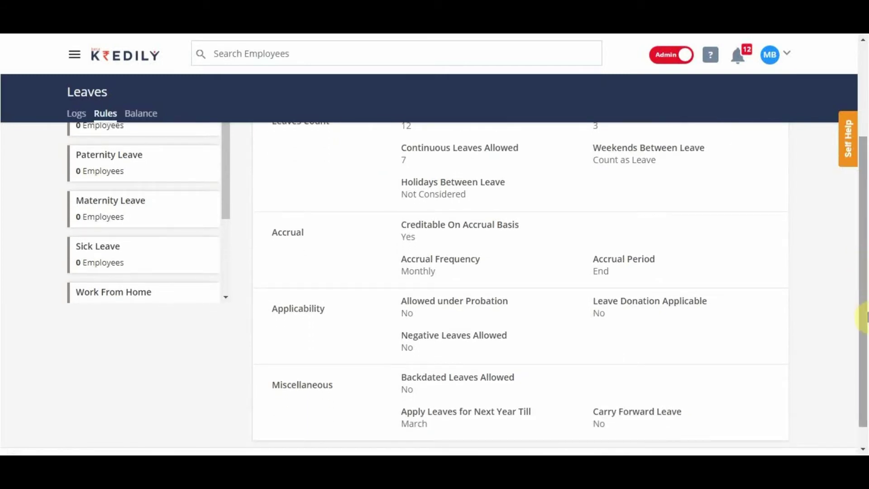
{"action": "scroll", "coordinate": [862, 289], "scroll_direction": "down", "scroll_amount": 1}
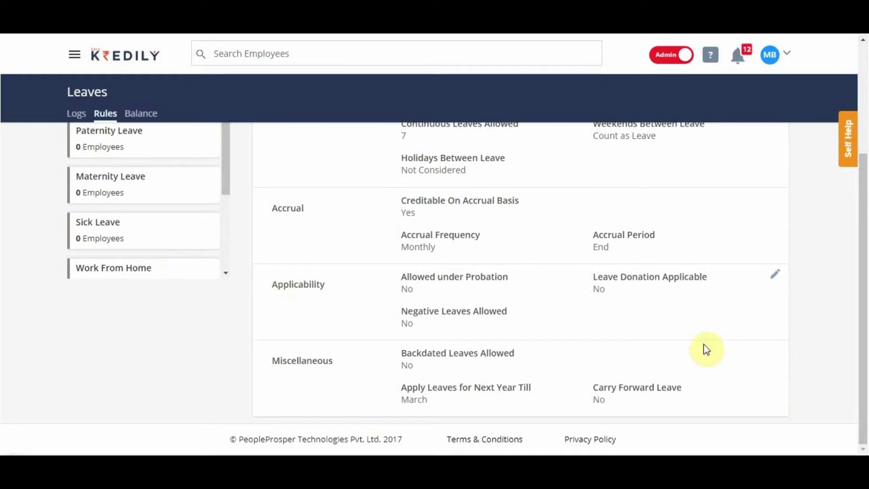
{"action": "left_click", "coordinate": [777, 278]}
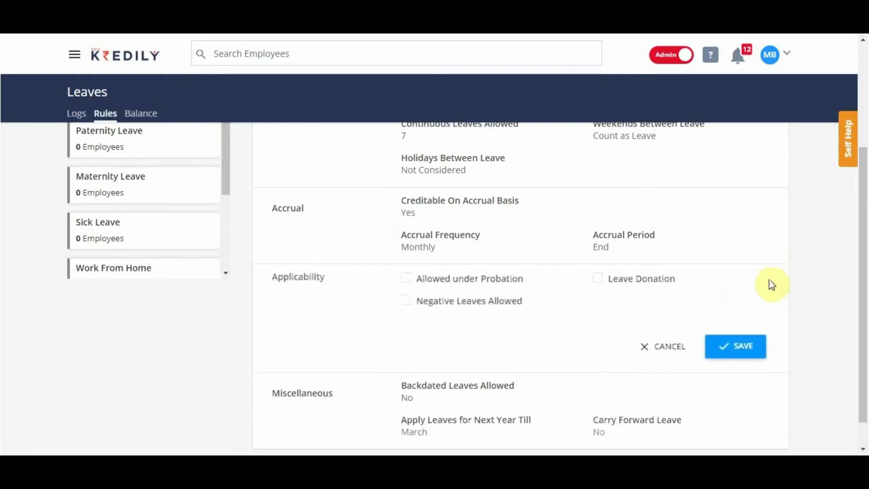
{"action": "left_click", "coordinate": [407, 278]}
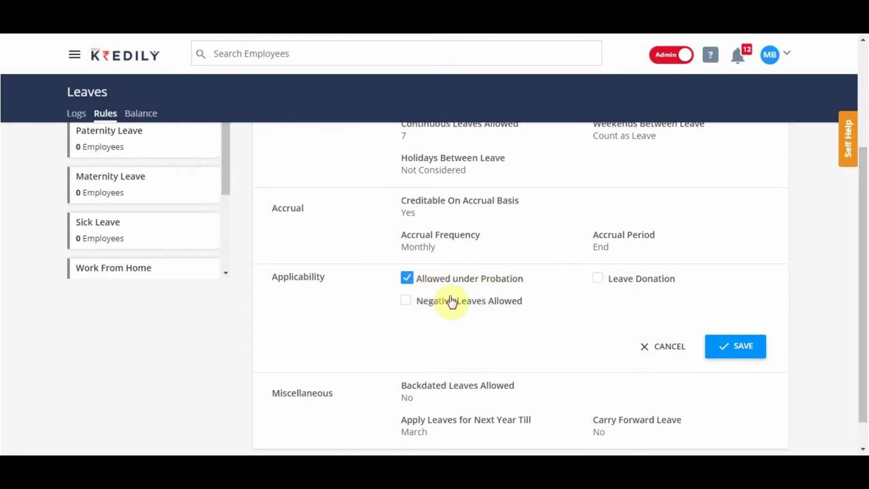
{"action": "left_click_drag", "start_coordinate": [865, 194], "coordinate": [866, 209]}
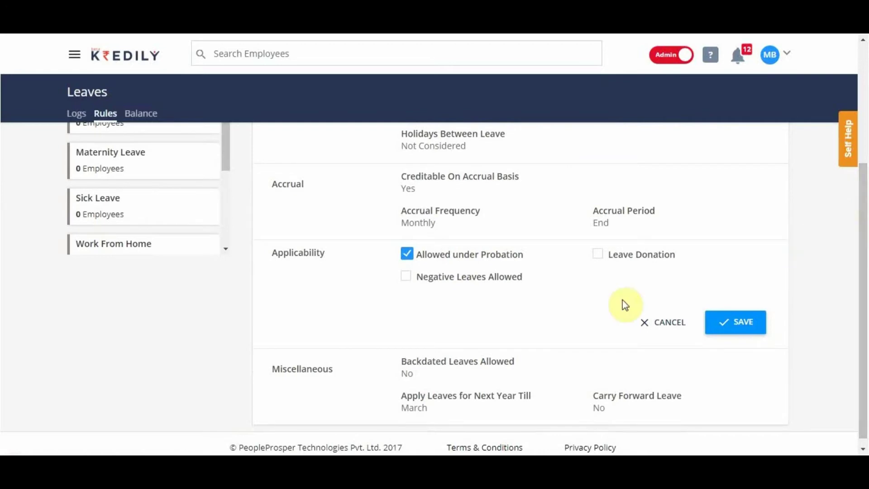
{"action": "left_click", "coordinate": [631, 262]}
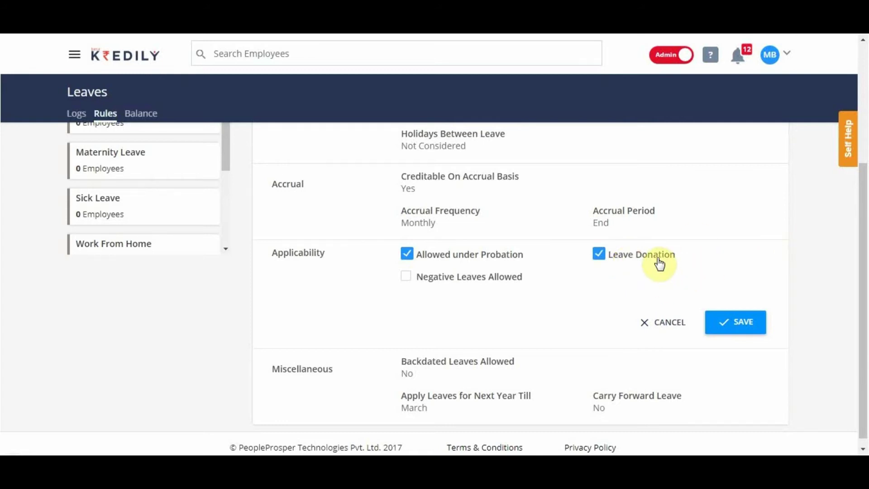
{"action": "scroll", "coordinate": [660, 264], "scroll_direction": "down", "scroll_amount": 1}
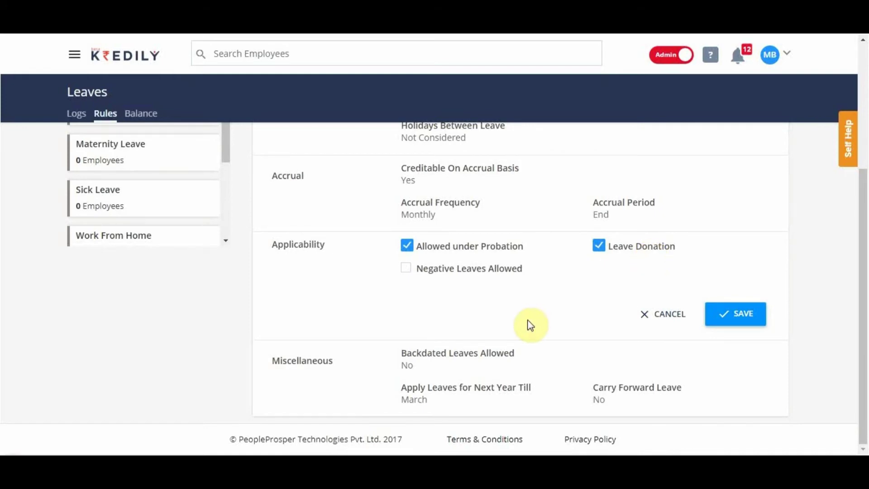
Switch to the employee's Leaves page and examine the leave stats and leave donation record
{"action": "key", "text": "alt+Tab"}
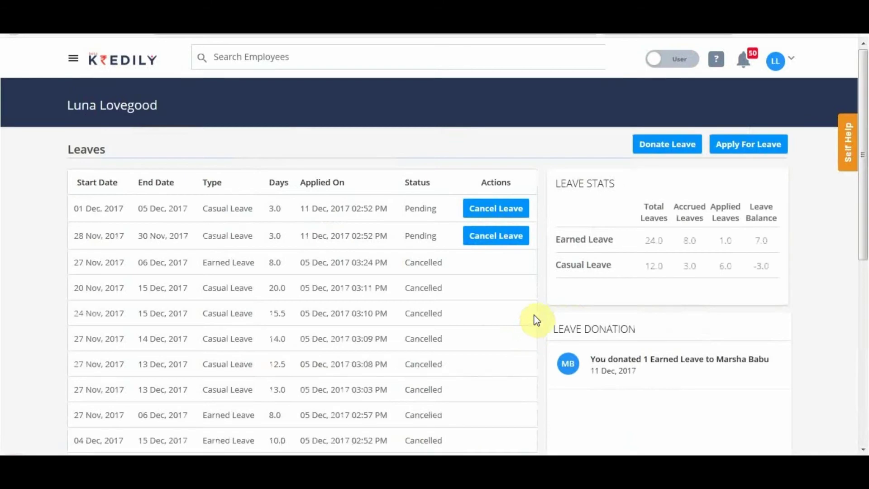
{"action": "scroll", "coordinate": [721, 254], "scroll_direction": "down", "scroll_amount": 2}
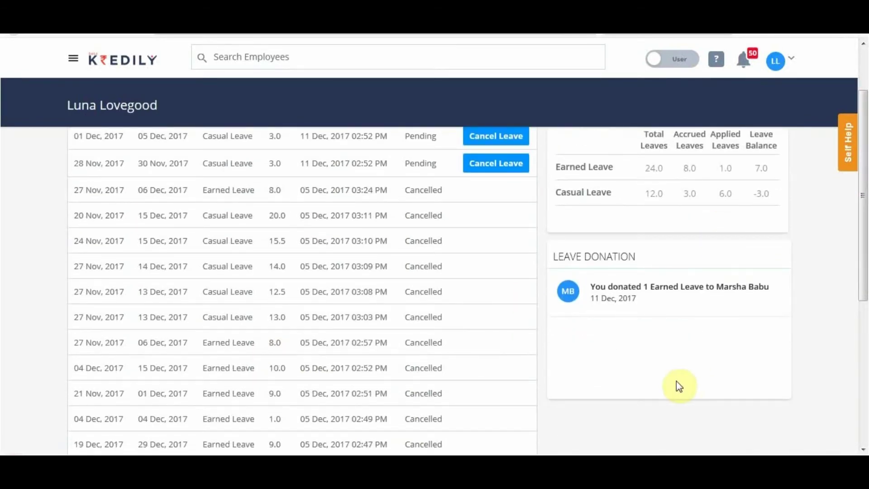
Return to the Casual Leave rule, enable Negative Leaves Allowed, and save the applicability settings
{"action": "scroll", "coordinate": [601, 316], "scroll_direction": "up", "scroll_amount": 1}
{"action": "scroll", "coordinate": [601, 316], "scroll_direction": "up", "scroll_amount": 2}
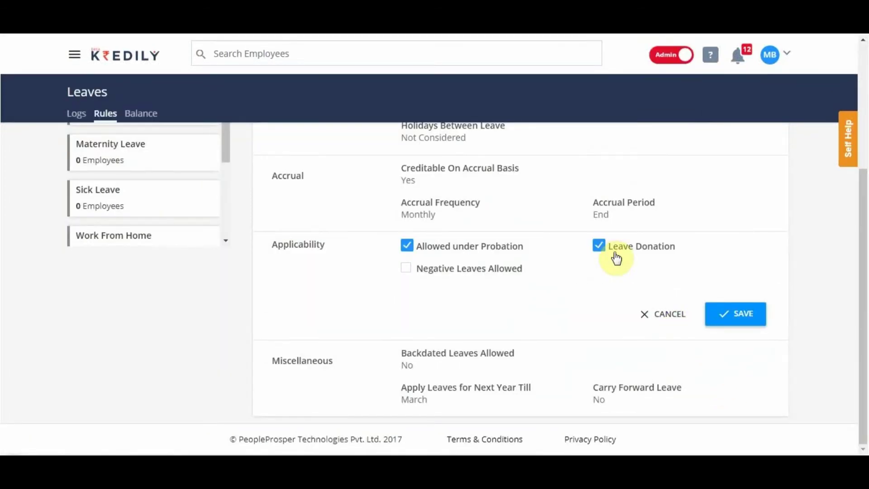
{"action": "left_click", "coordinate": [464, 271]}
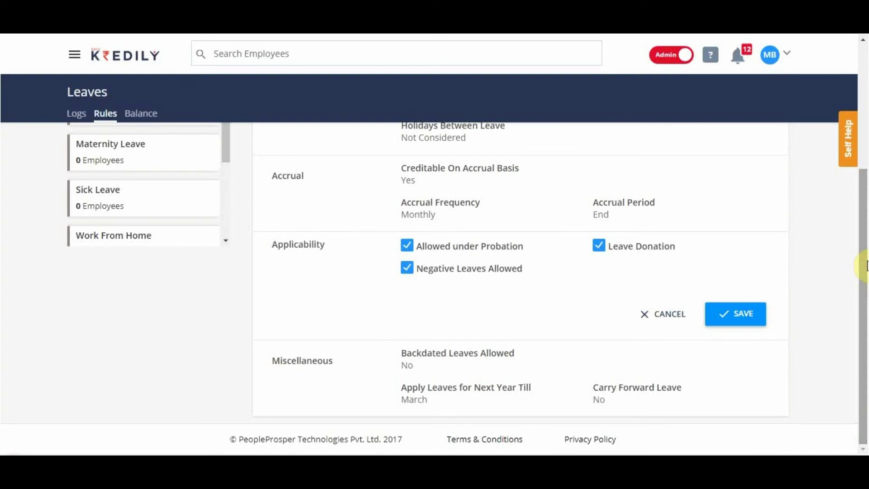
{"action": "left_click_drag", "start_coordinate": [867, 264], "coordinate": [866, 286]}
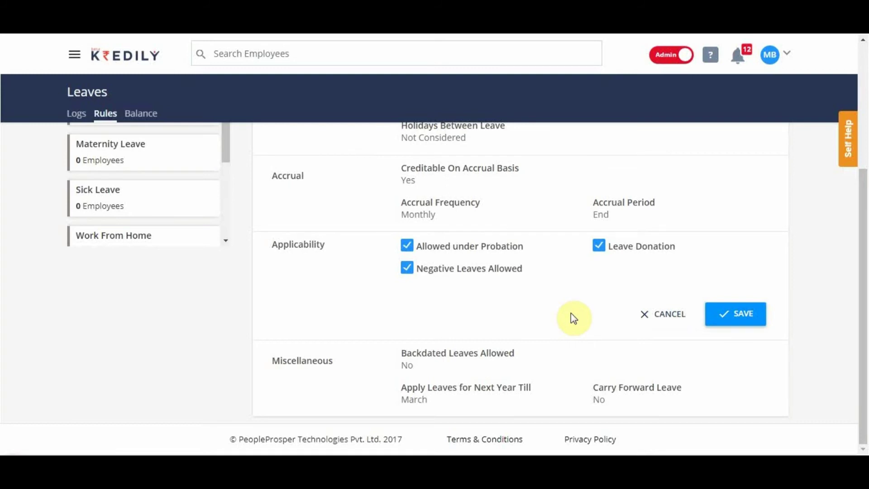
{"action": "left_click", "coordinate": [721, 317]}
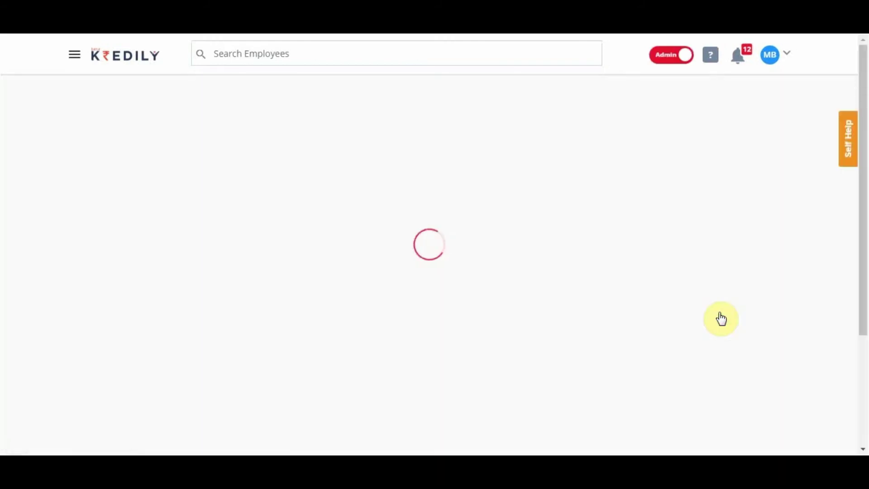
Edit Casual Leave's miscellaneous settings and enable Backdated Leaves Allowed, keeping the 15-day limit
{"action": "left_click_drag", "start_coordinate": [862, 208], "coordinate": [864, 331]}
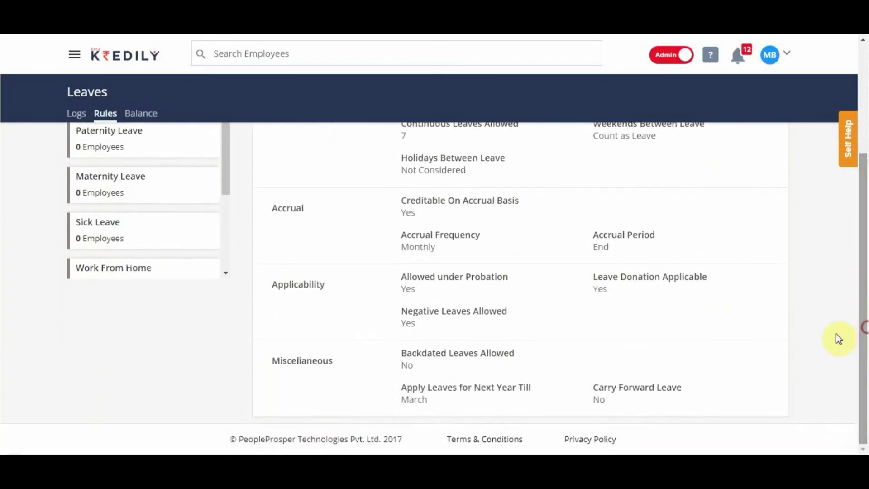
{"action": "left_click", "coordinate": [774, 355]}
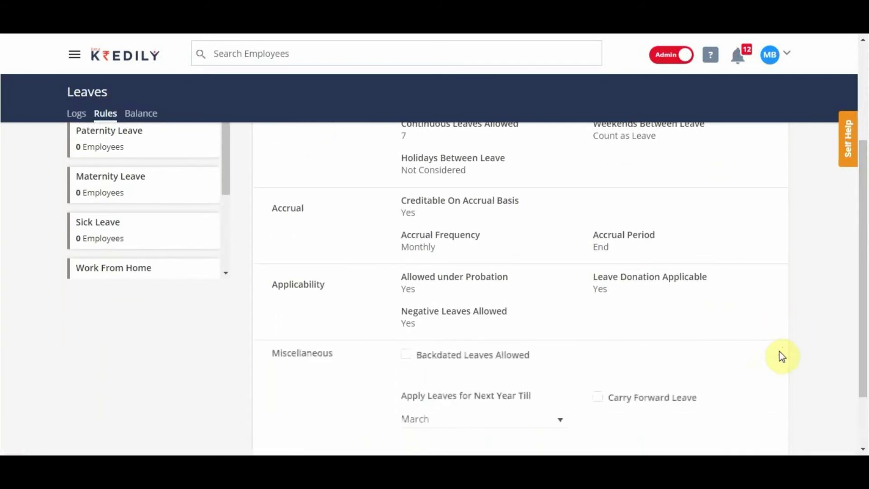
{"action": "left_click", "coordinate": [408, 355]}
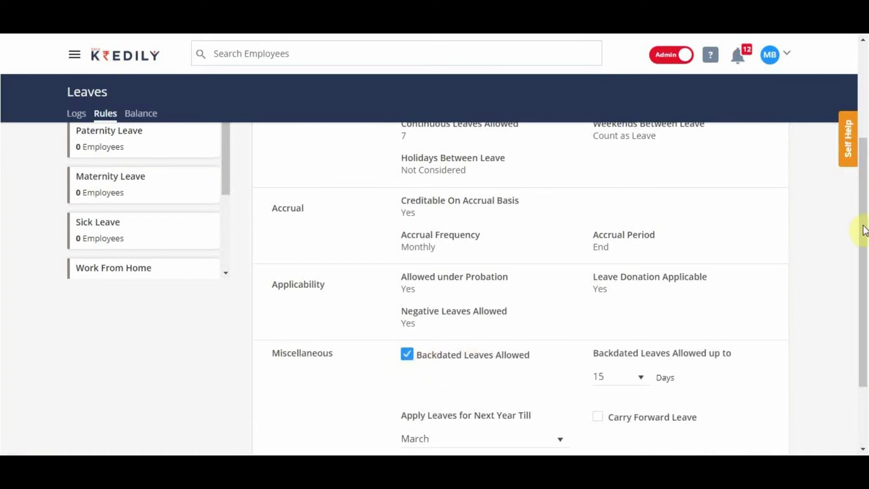
Set Apply Leaves for Next Year Till to April, try out Carry Forward Leave, and save the miscellaneous settings
{"action": "left_click_drag", "start_coordinate": [863, 219], "coordinate": [863, 268]}
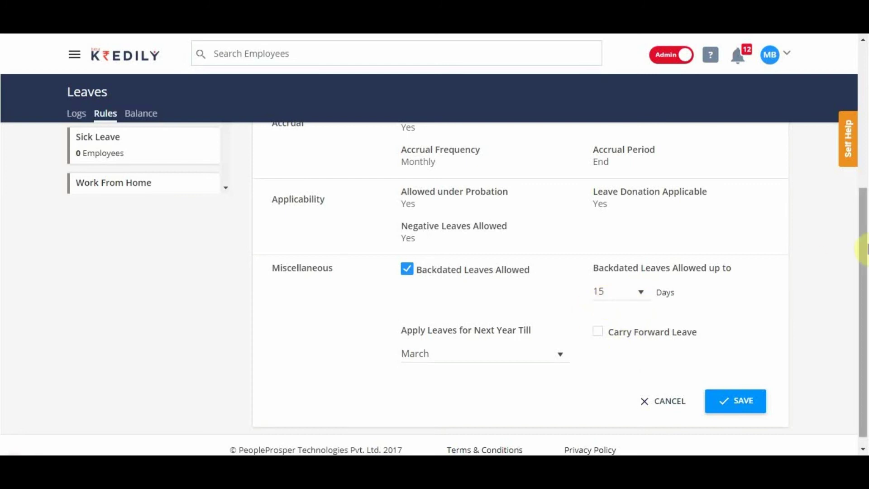
{"action": "left_click_drag", "start_coordinate": [863, 269], "coordinate": [864, 299]}
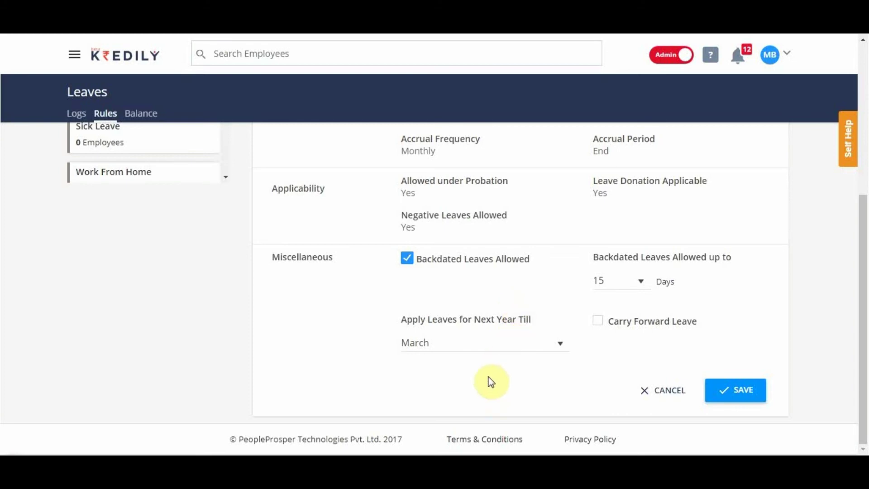
{"action": "left_click", "coordinate": [484, 349]}
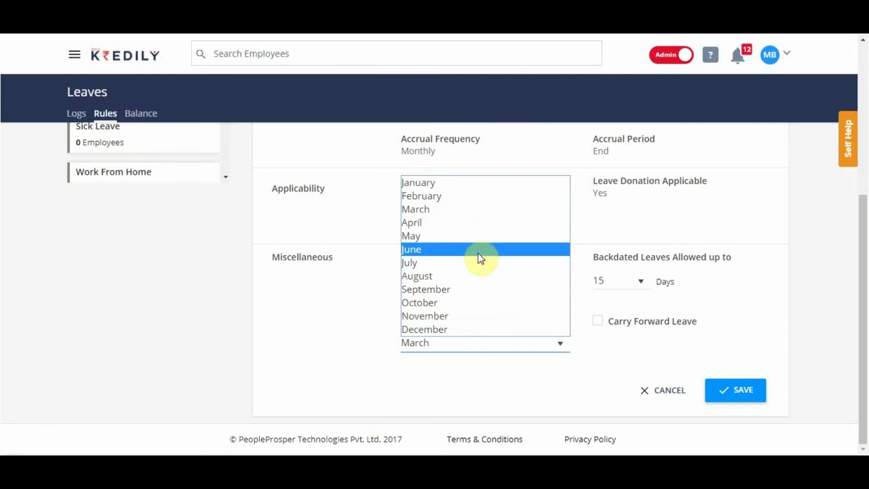
{"action": "left_click", "coordinate": [460, 224]}
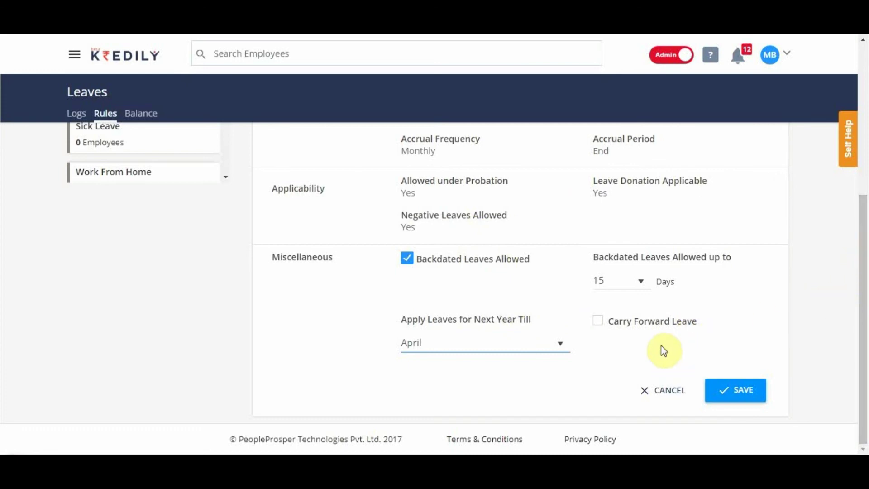
{"action": "left_click", "coordinate": [663, 327]}
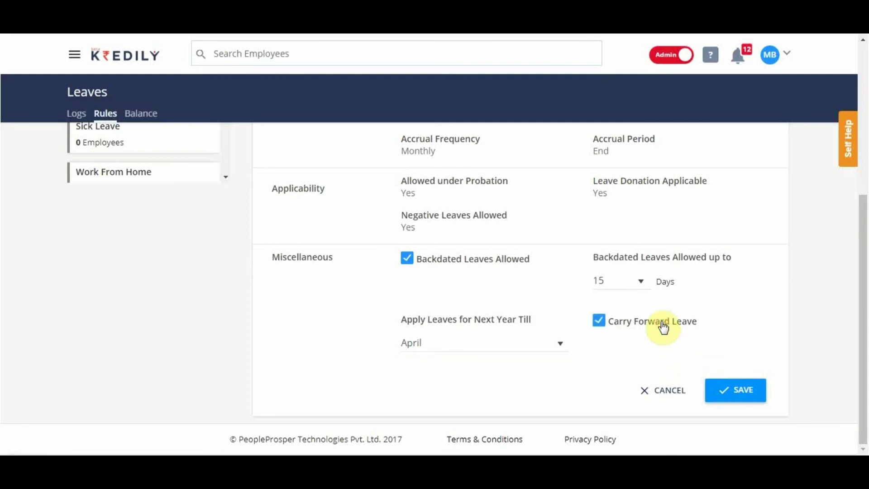
{"action": "left_click", "coordinate": [663, 327]}
{"action": "left_click", "coordinate": [741, 392]}
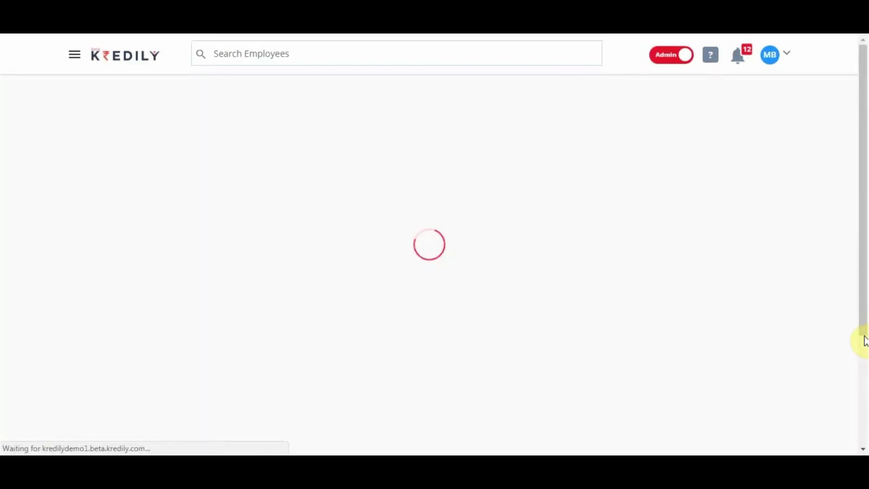
Examine the overviews and specific rule settings of the Paternity, Maternity and Sick Leave rules
{"action": "left_click_drag", "start_coordinate": [860, 324], "coordinate": [857, 408]}
{"action": "left_click", "coordinate": [102, 191]}
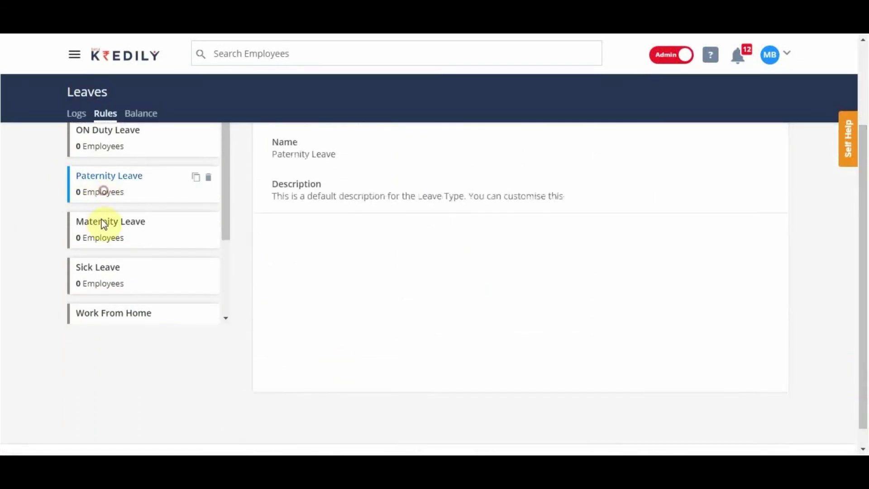
{"action": "left_click", "coordinate": [104, 228]}
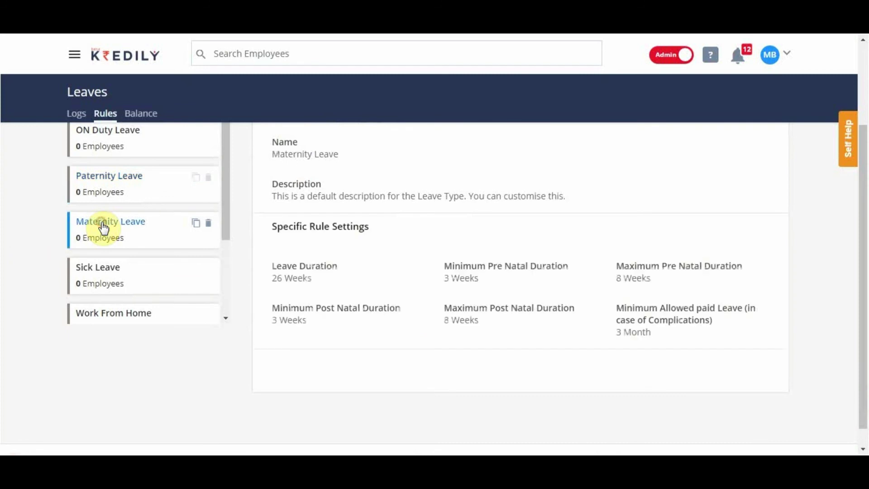
{"action": "scroll", "coordinate": [131, 246], "scroll_direction": "up", "scroll_amount": 1}
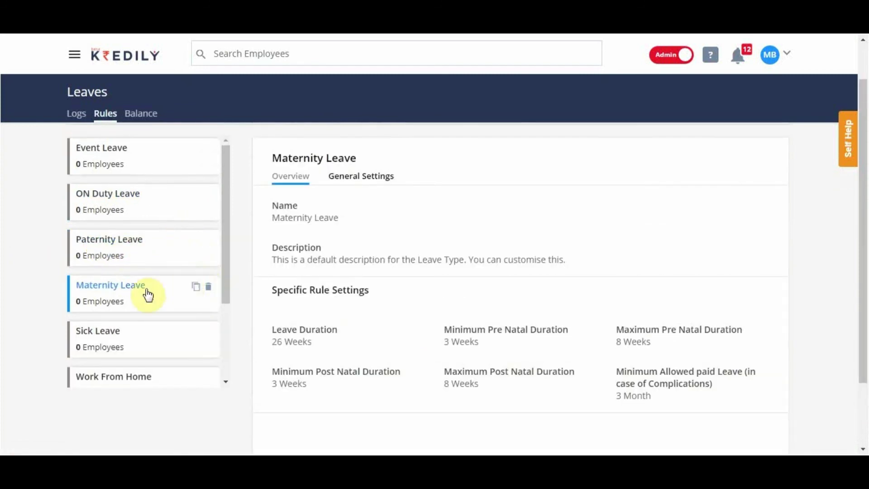
{"action": "left_click", "coordinate": [128, 340]}
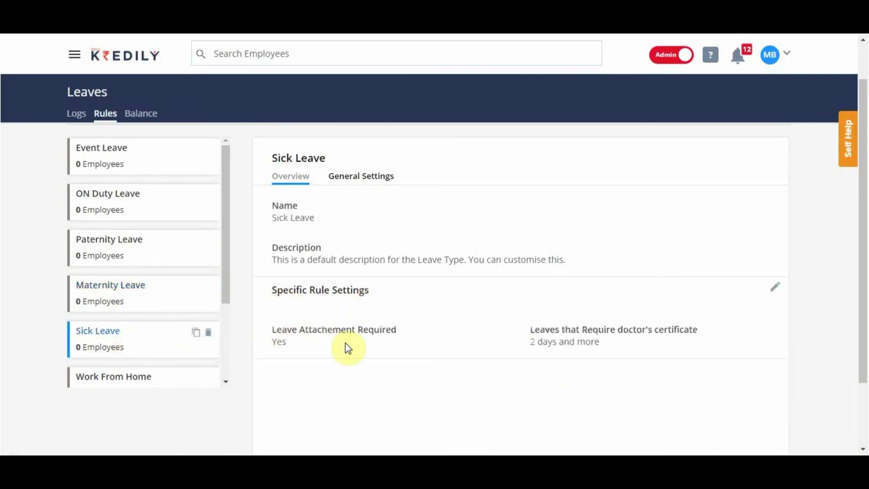
{"action": "left_click", "coordinate": [95, 289]}
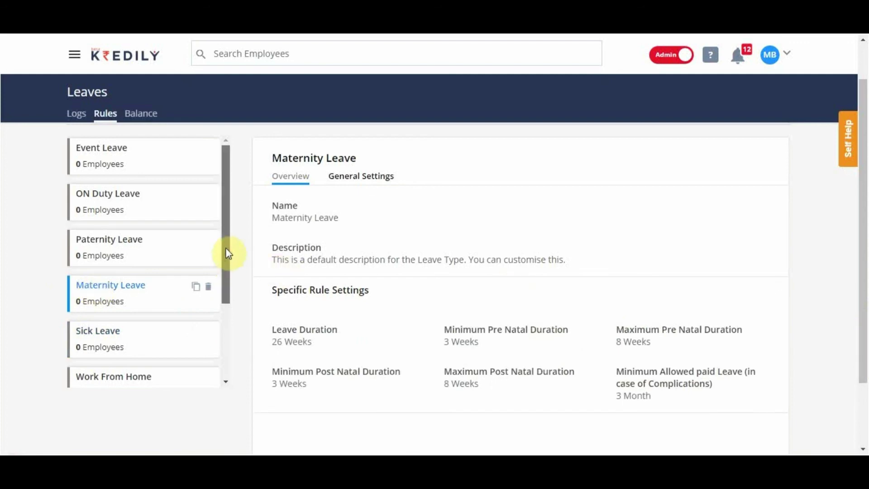
{"action": "mouse_move", "coordinate": [526, 236]}
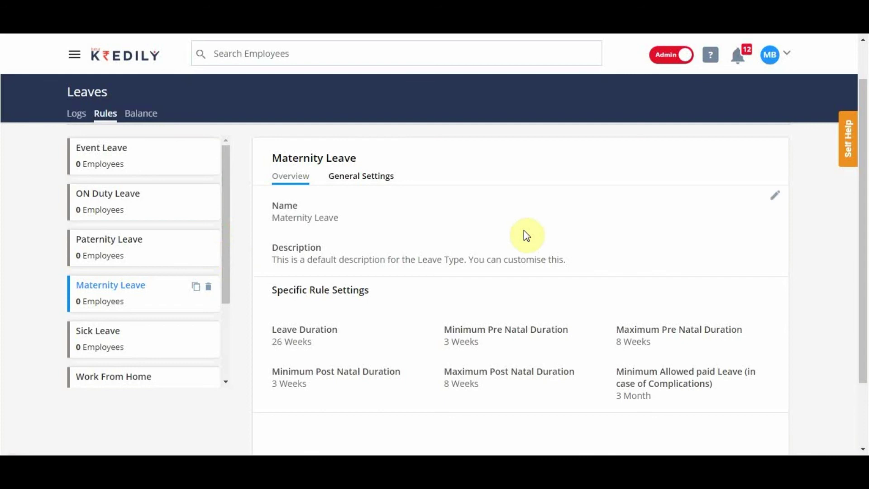